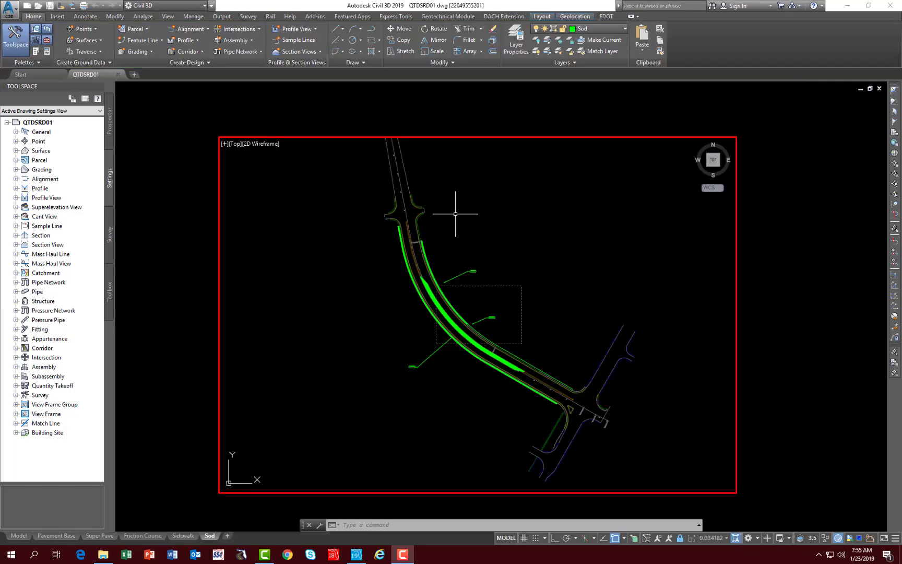
Show the FDOT ribbon tools, including quantity takeoff, for drawing QTDSRD01
click(605, 17)
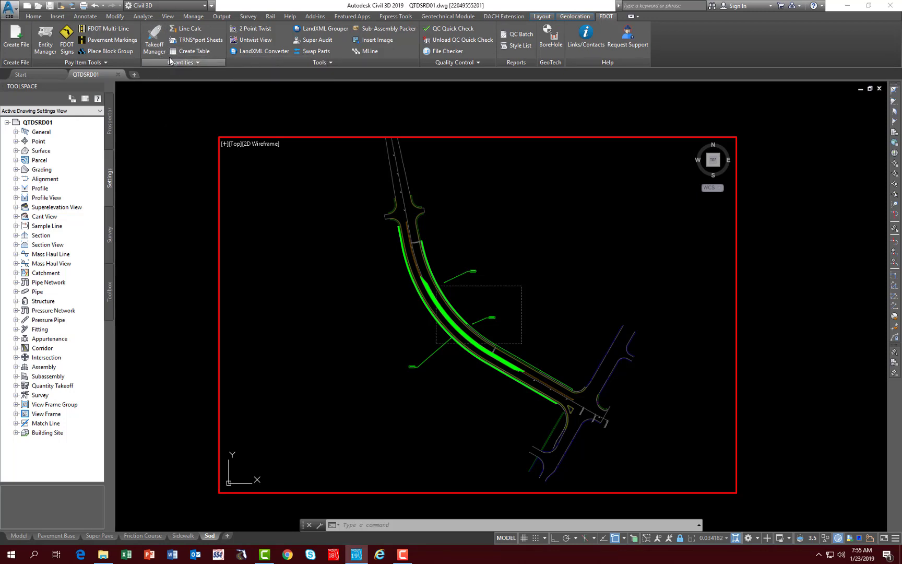
Open the FDOT Takeoff Manager as a smaller floating palette with docking disabled
click(154, 48)
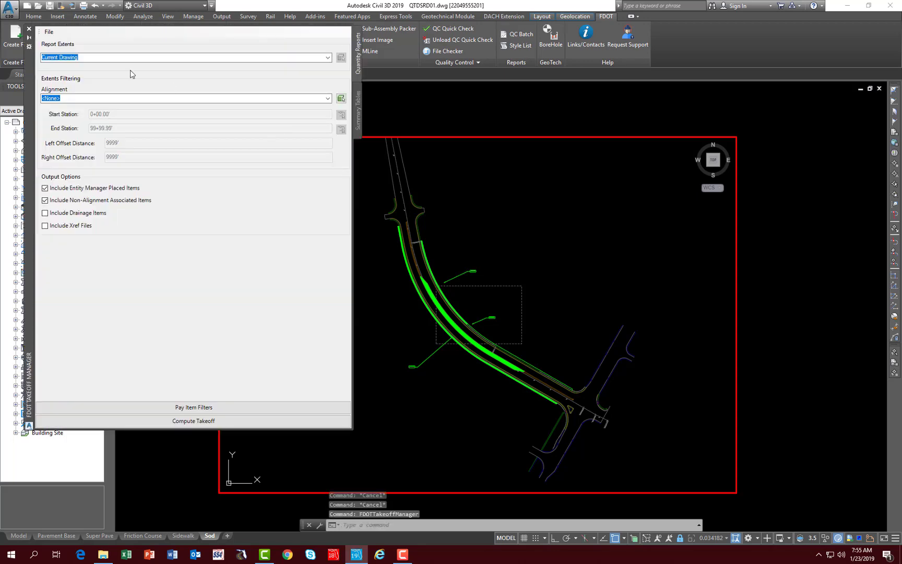
drag(30, 83, 322, 129)
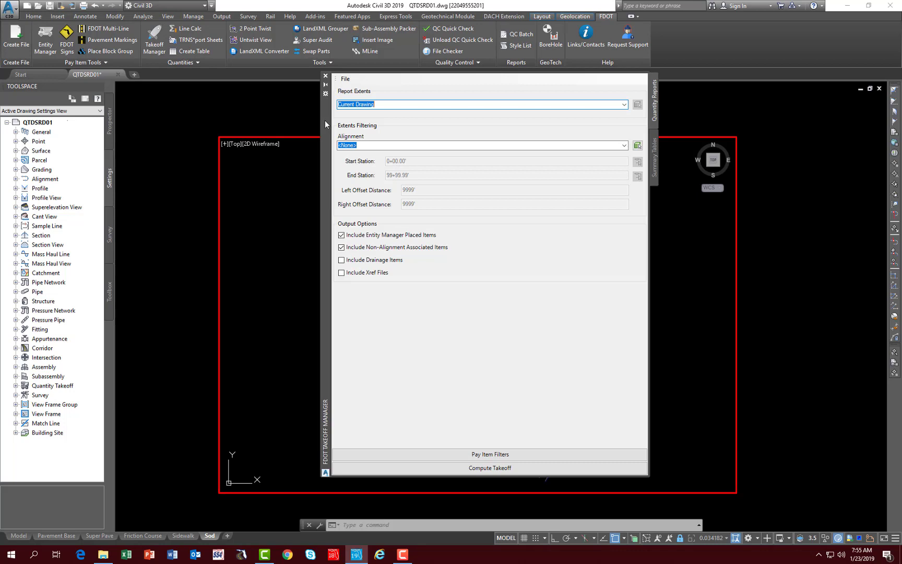
right_click(324, 123)
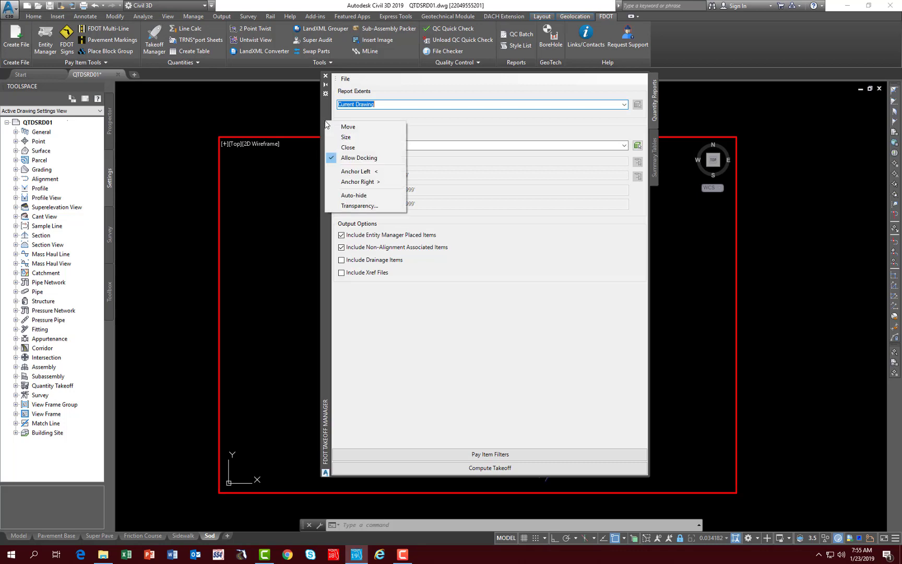
click(358, 158)
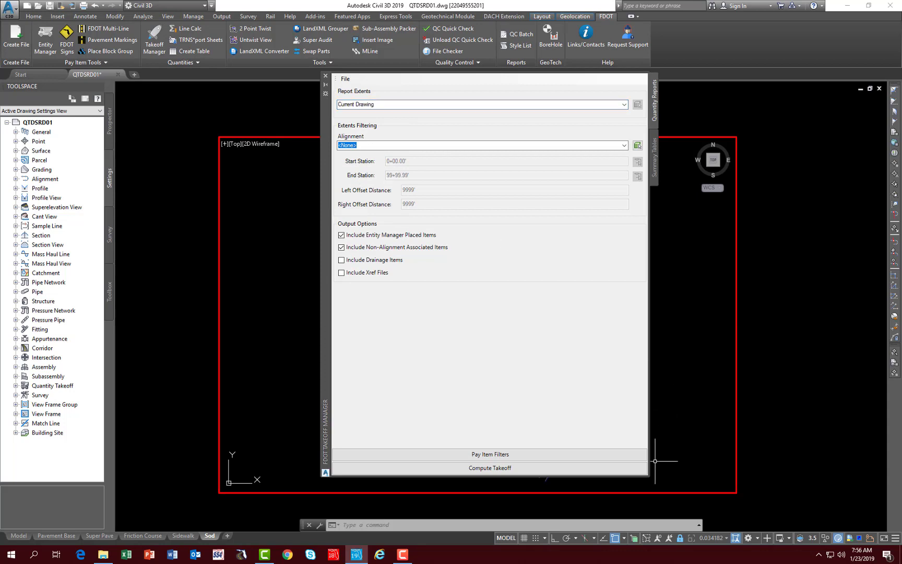
mouse_move(650, 479)
mouse_down()
mouse_move(610, 378)
mouse_move(593, 375)
mouse_up()
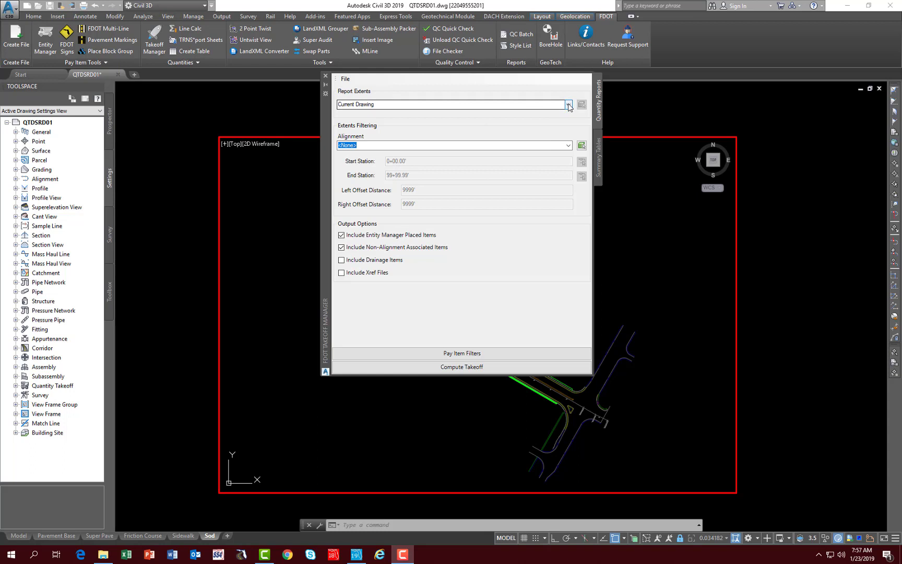
Set Report Extents to Quantities by Sheet, dismiss its sheet dialog, and reopen the extents list
click(568, 104)
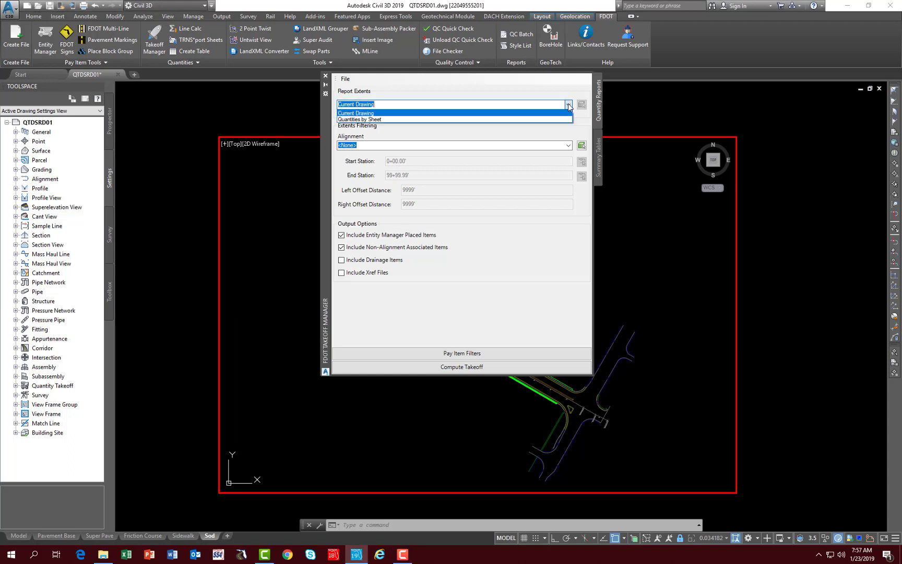
click(359, 120)
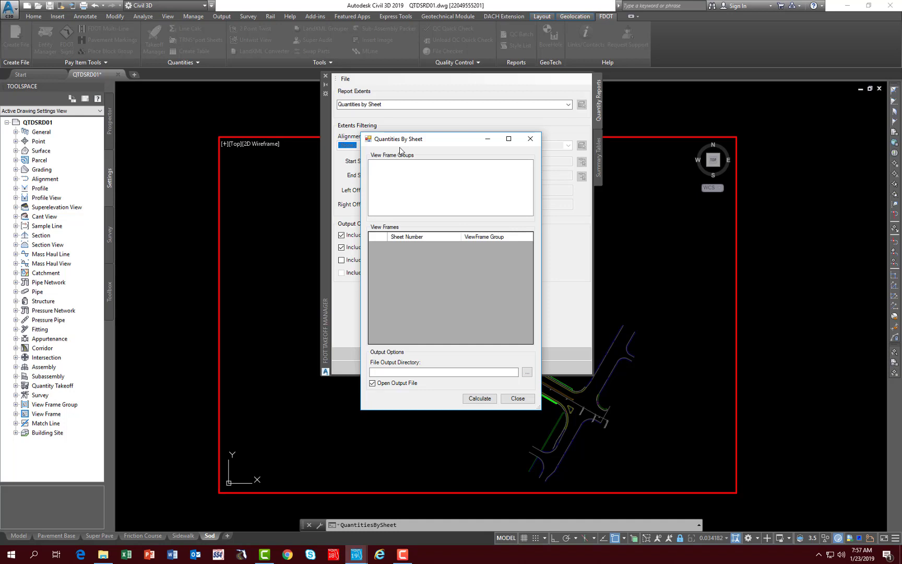
click(518, 398)
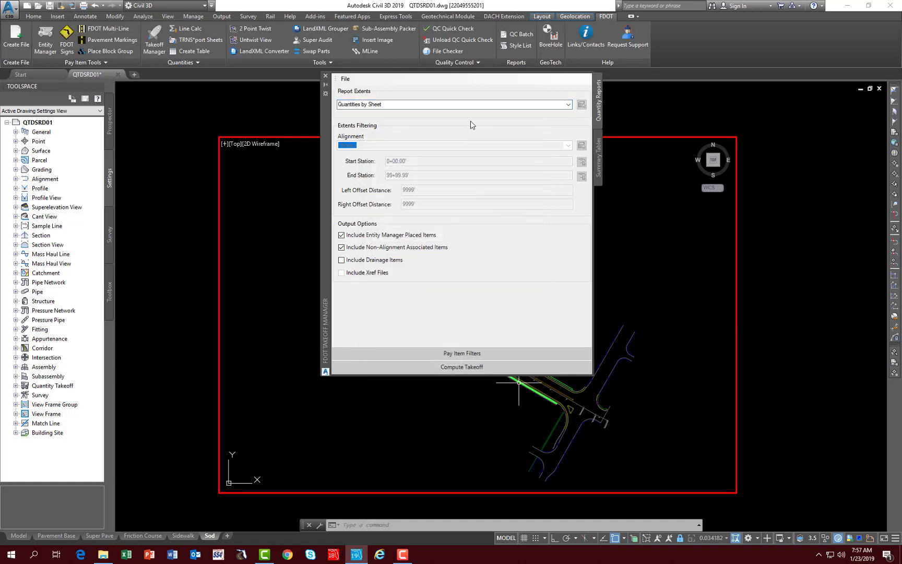
click(568, 104)
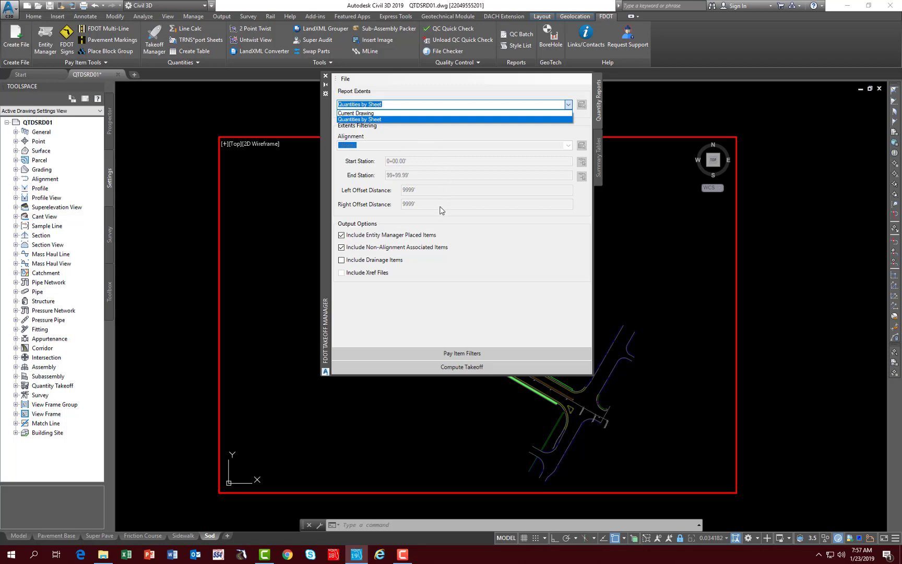
Use Current Drawing extents filtered to alignment SR61, stations 698+53.79 to 726+41.49
click(370, 114)
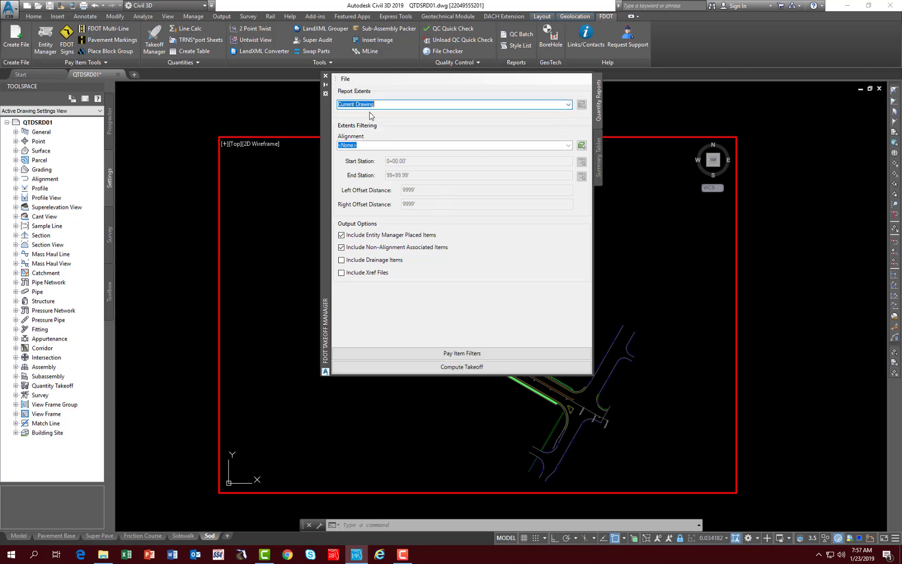
click(569, 147)
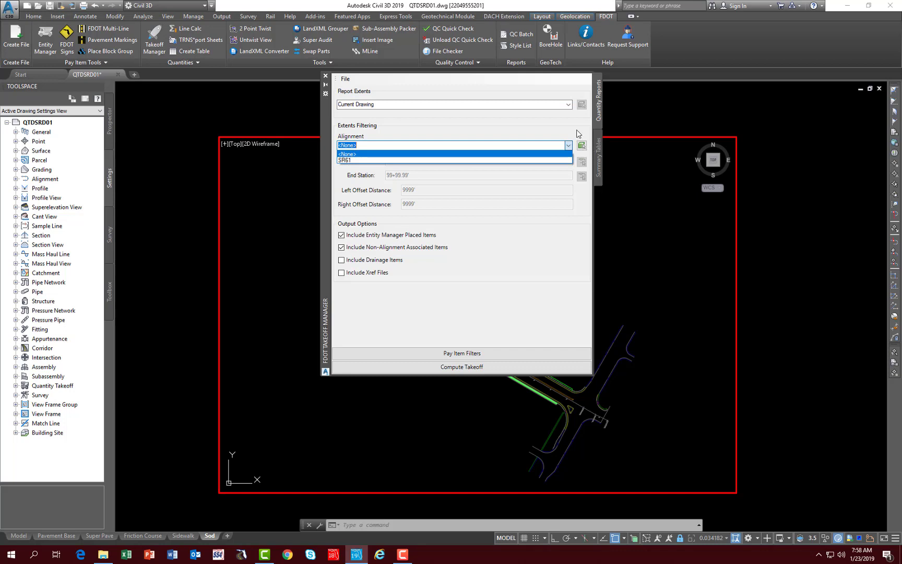
click(577, 129)
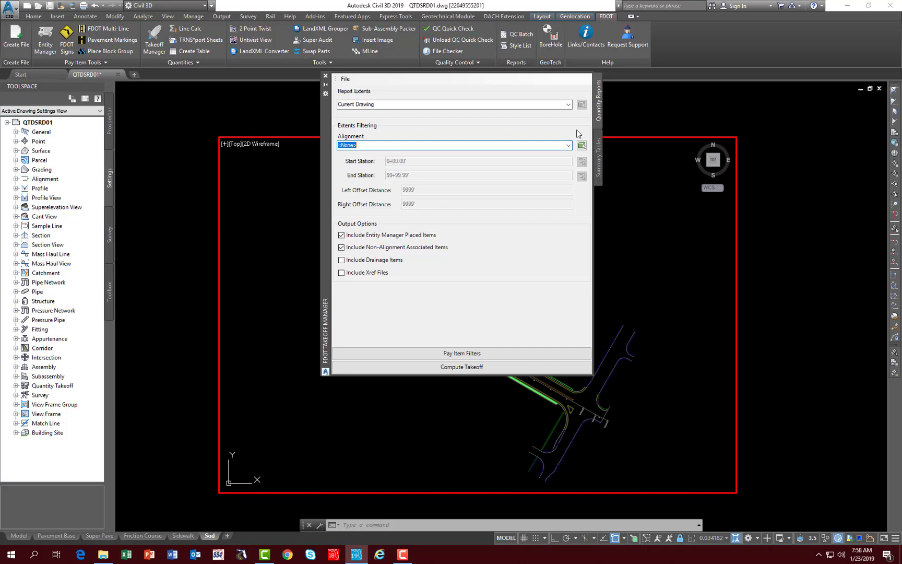
click(538, 144)
click(418, 165)
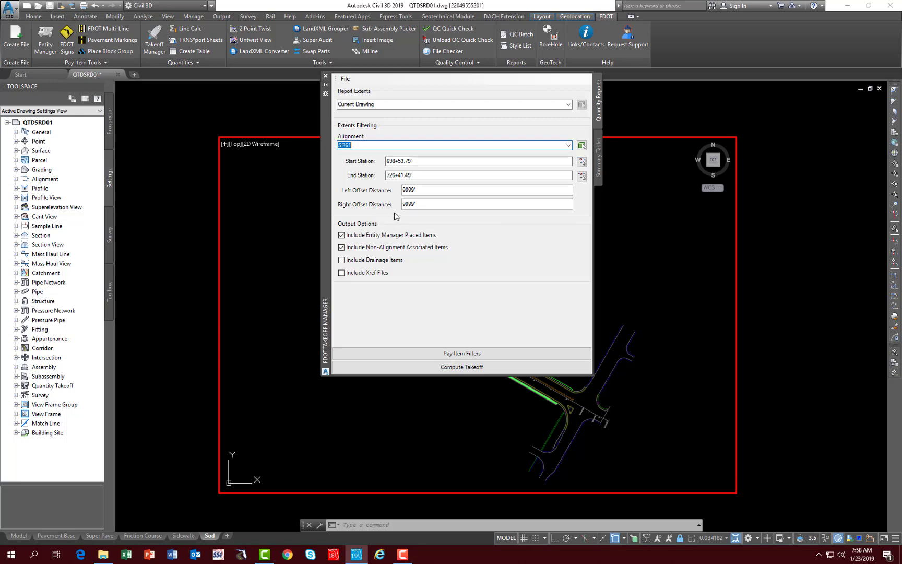
click(417, 203)
Try including 350-353 Concrete Pavement items 0350 4 8 and 0350 3 9 in the pay item filters
click(450, 355)
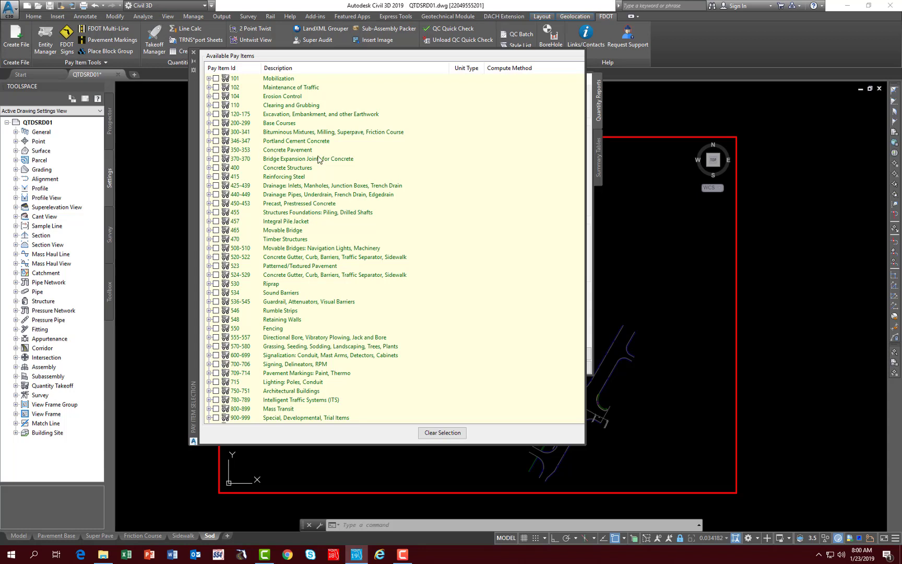
click(216, 150)
click(216, 150)
click(209, 151)
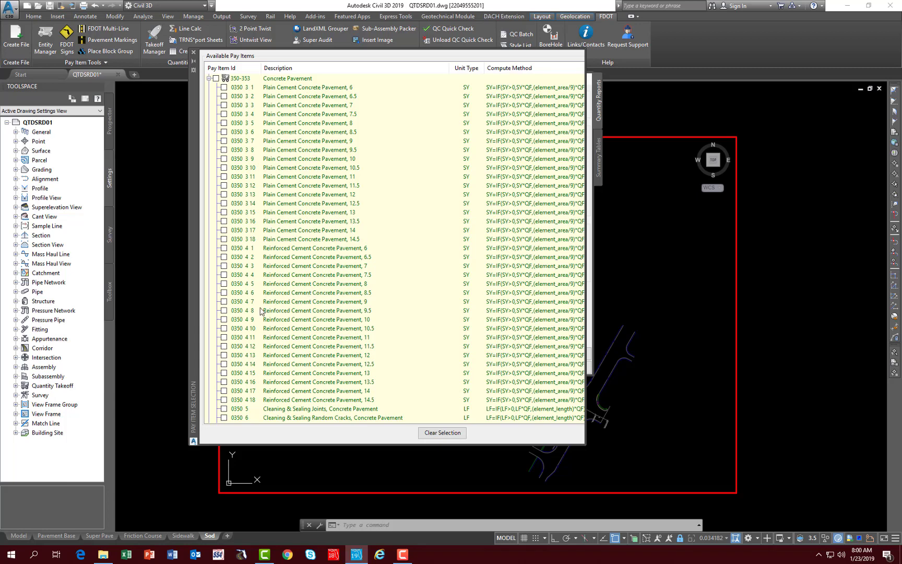
click(224, 310)
click(224, 159)
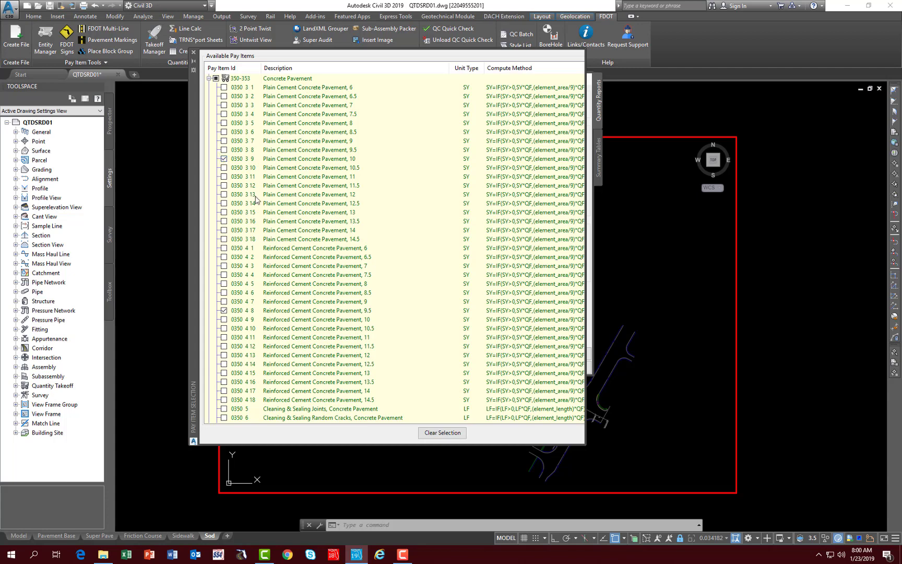
click(224, 159)
click(209, 79)
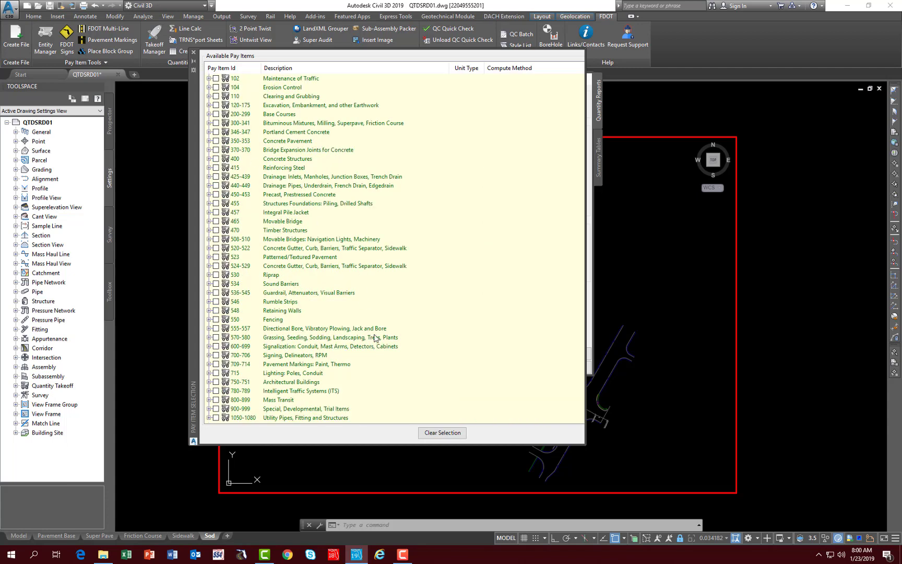
Clear all pay item filter selections so every pay item is included
click(194, 53)
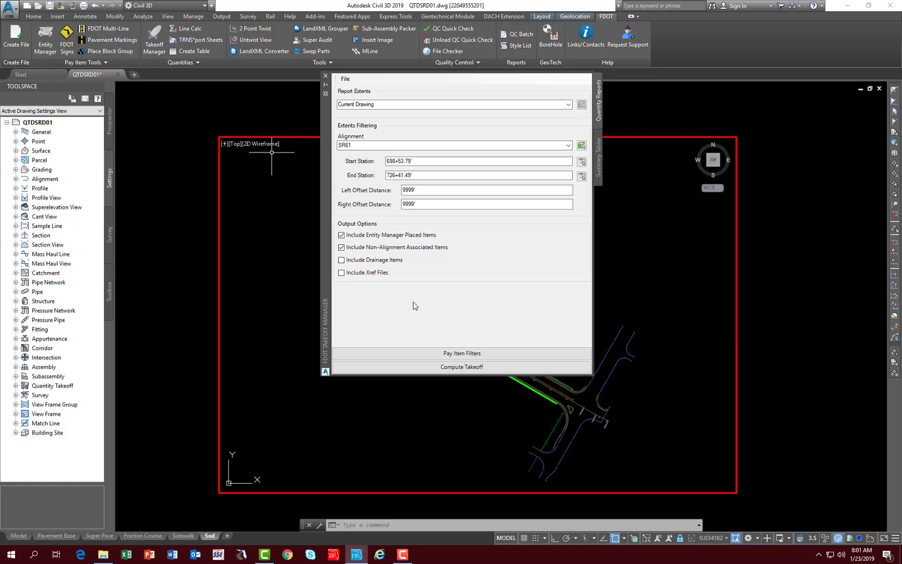
click(432, 353)
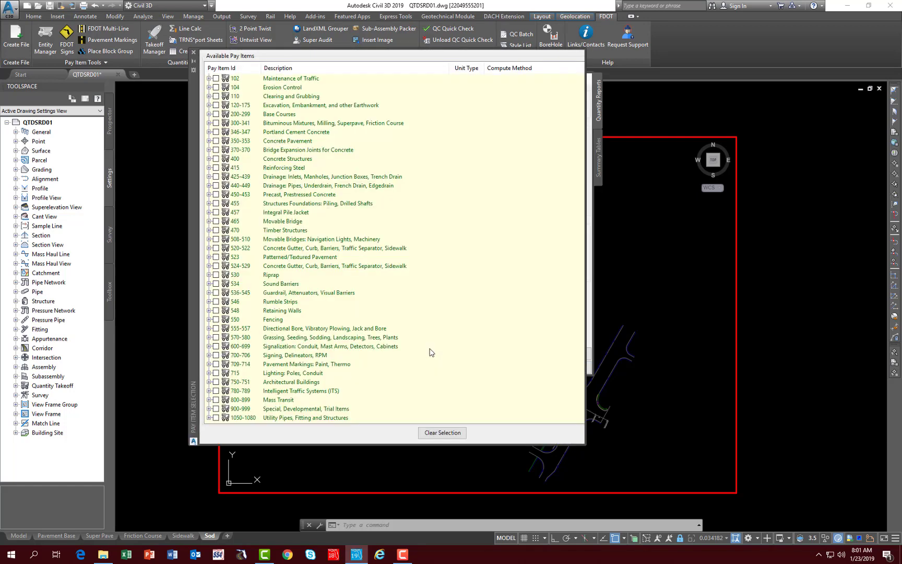
click(448, 437)
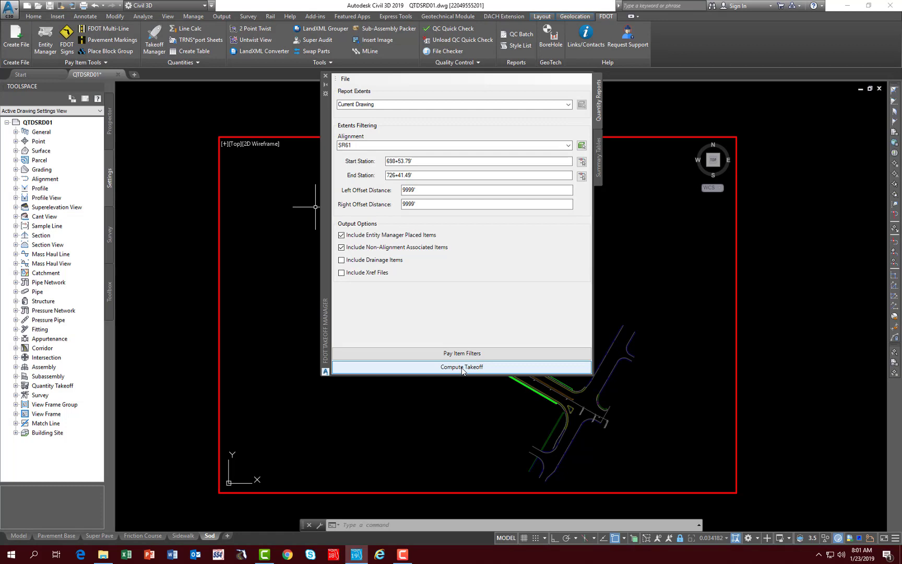
Compute the takeoff to show the Area Takeoff Report with Performance Turf at 3056 SY
click(462, 367)
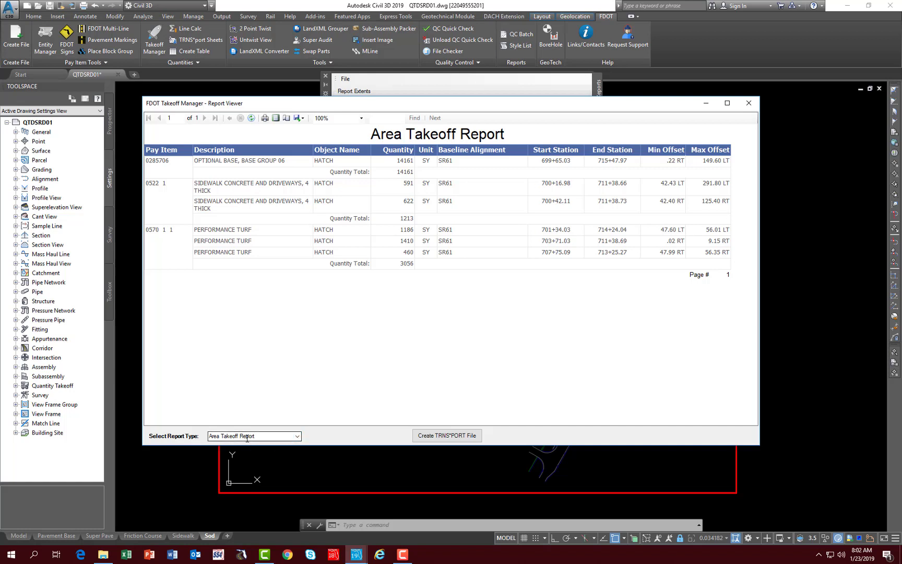
Review the report type and export format options, then close the Area Takeoff Report
click(298, 436)
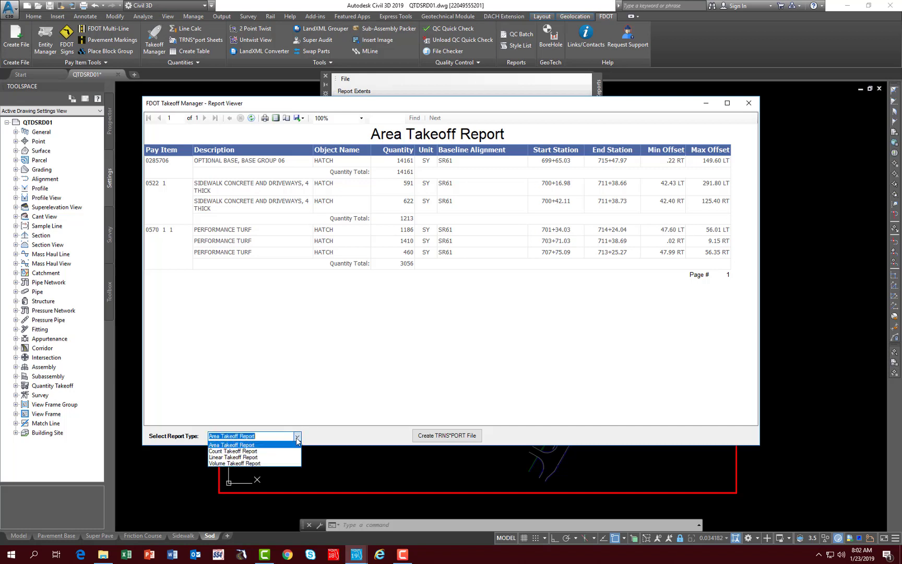
click(247, 447)
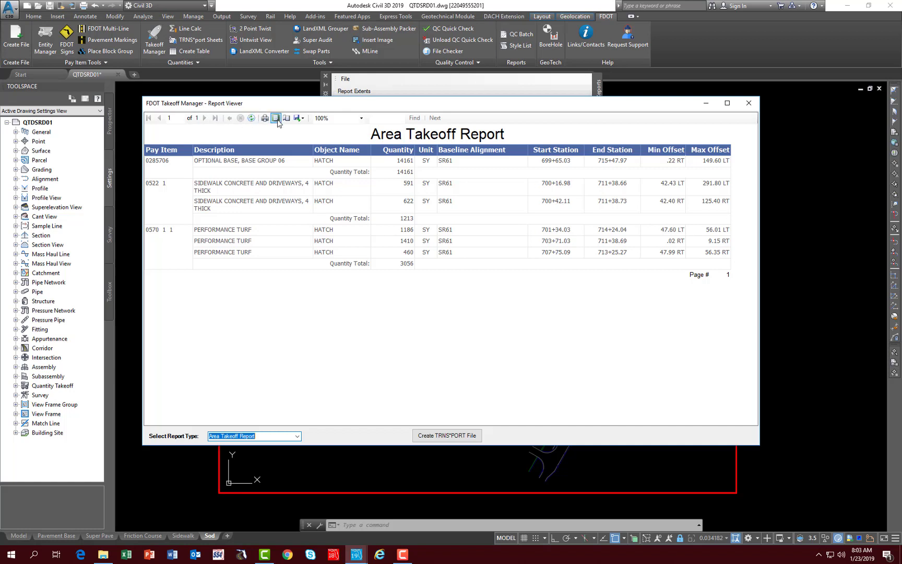
click(298, 118)
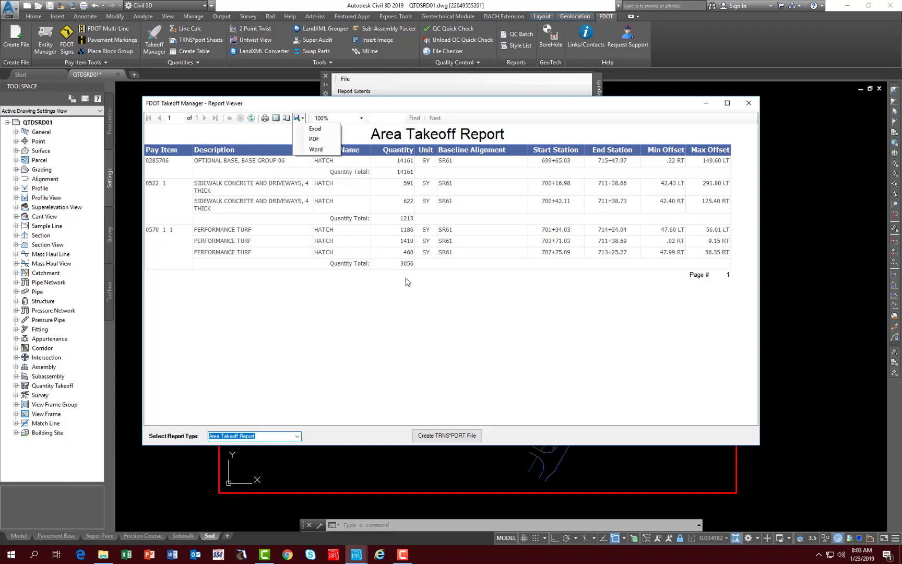
click(750, 106)
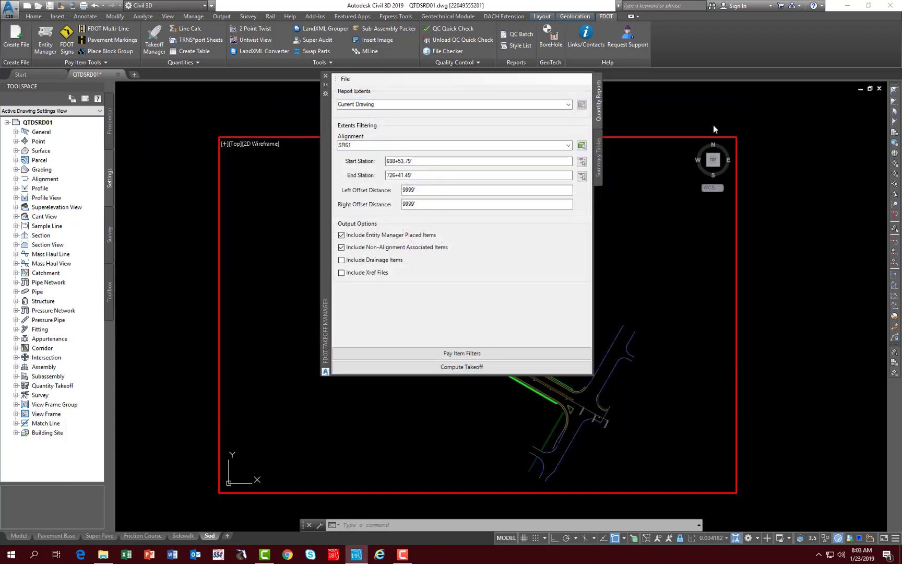
Show the Summary Tables page and scroll its list from Barrier Walls to Permanent Crash Cushions 2019
click(598, 154)
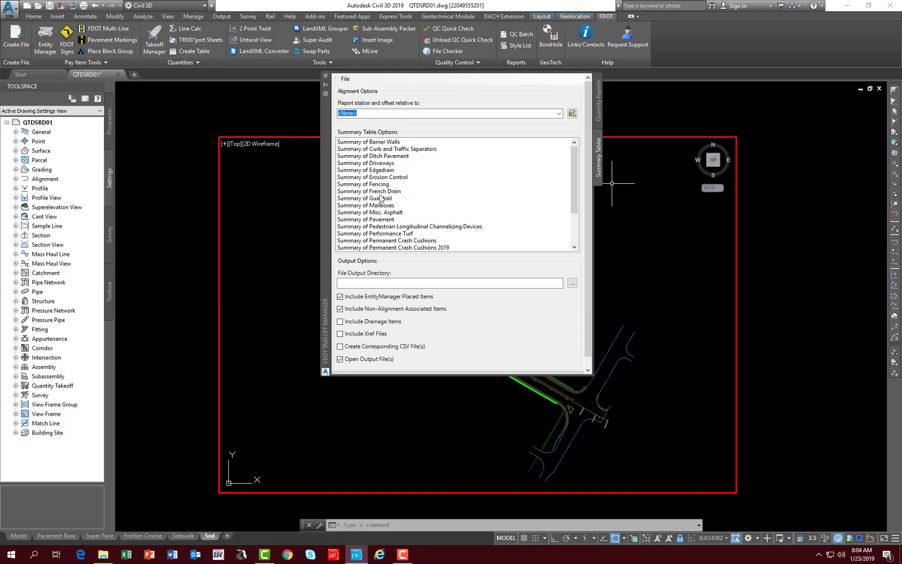
mouse_move(574, 213)
mouse_down()
mouse_move(585, 244)
mouse_move(583, 196)
mouse_up()
Try selecting French Drain, Driveways, Mailboxes and Performance Turf, leaving only Summary of Driveways selected
click(360, 192)
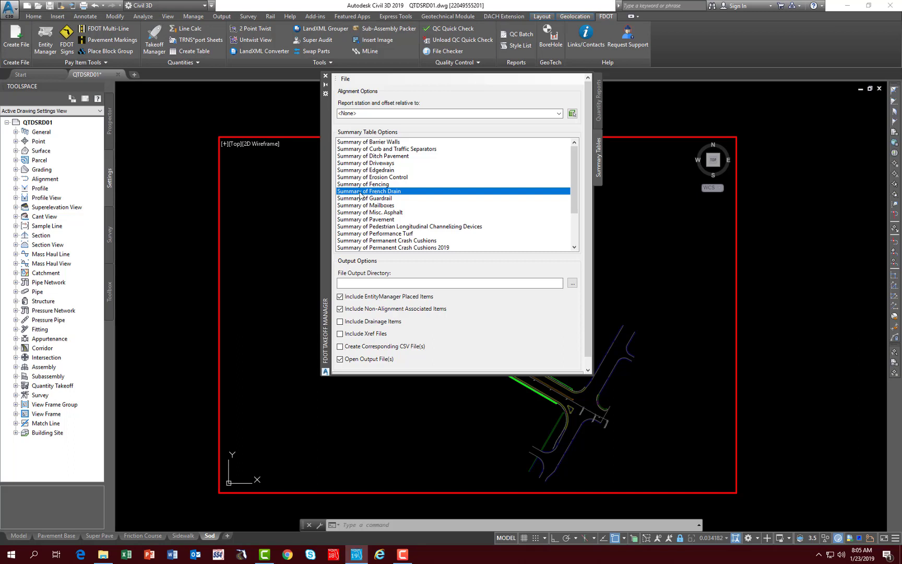
click(363, 163)
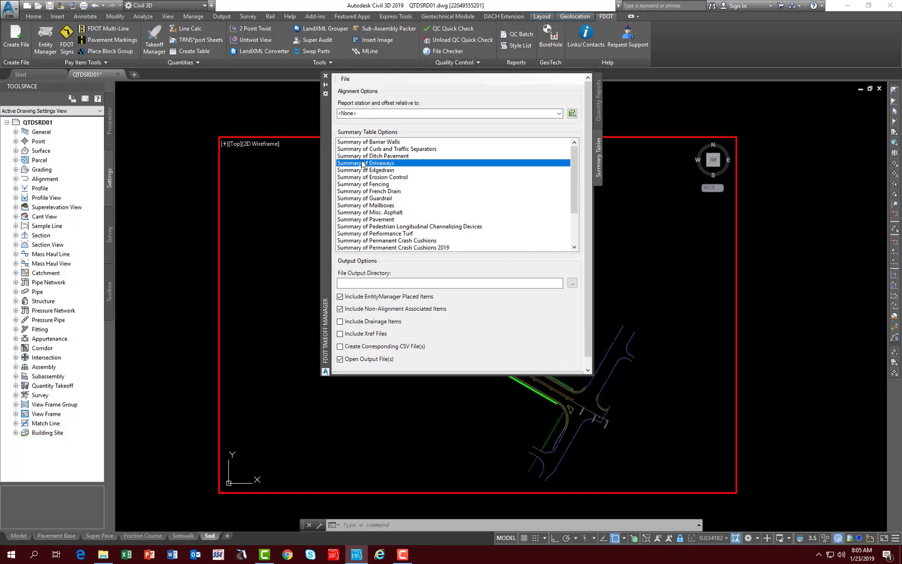
ctrl+click(363, 206)
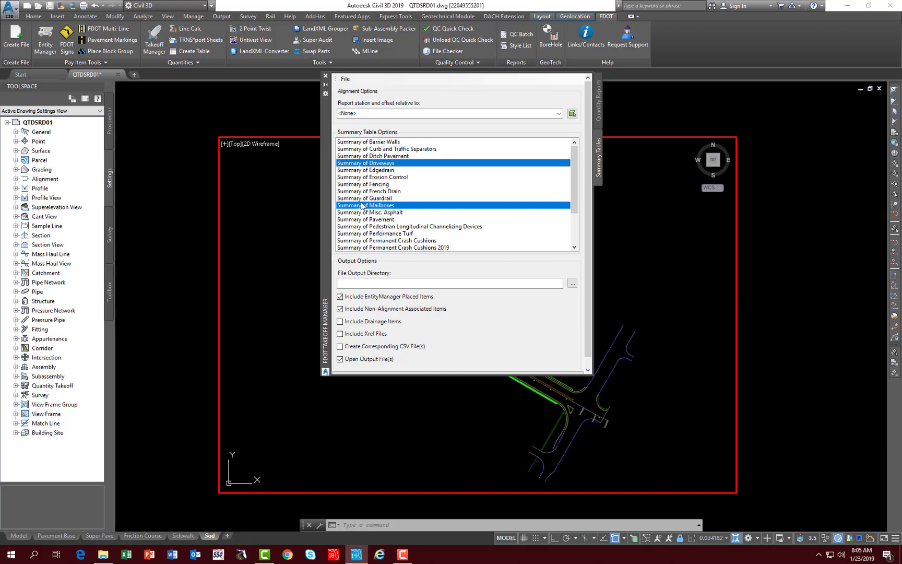
ctrl+click(364, 233)
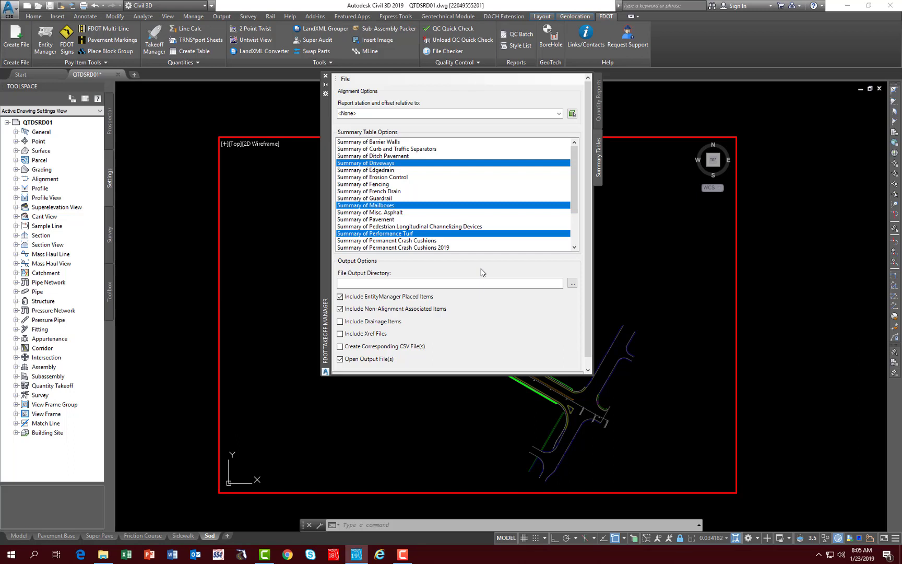
click(380, 164)
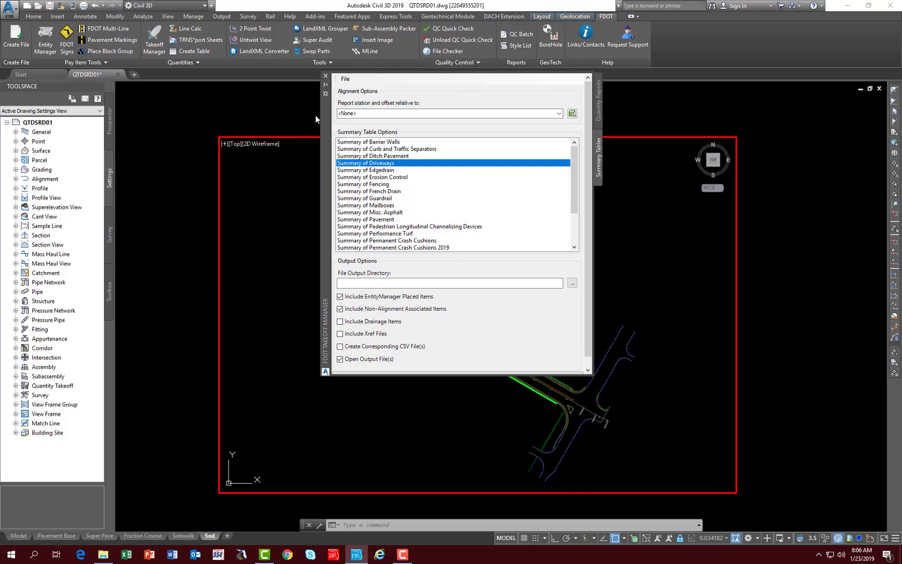
Select Summary of Performance Turf and report stations and offsets relative to SR61
drag(316, 119, 306, 141)
click(378, 256)
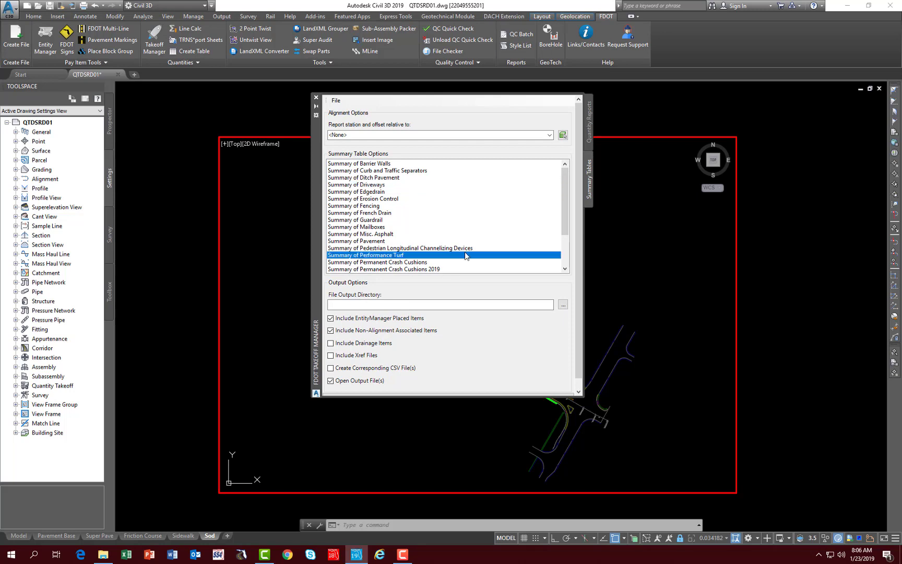
click(550, 135)
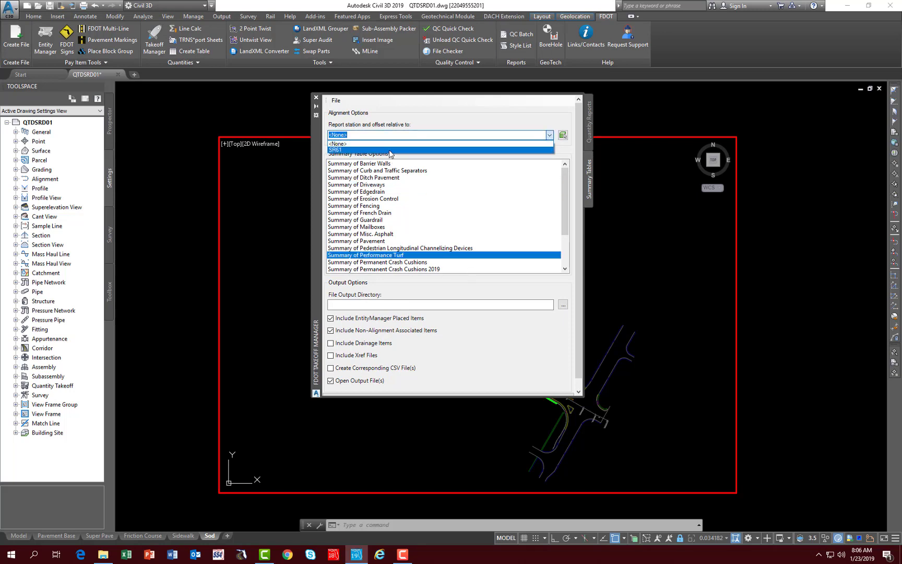
click(390, 150)
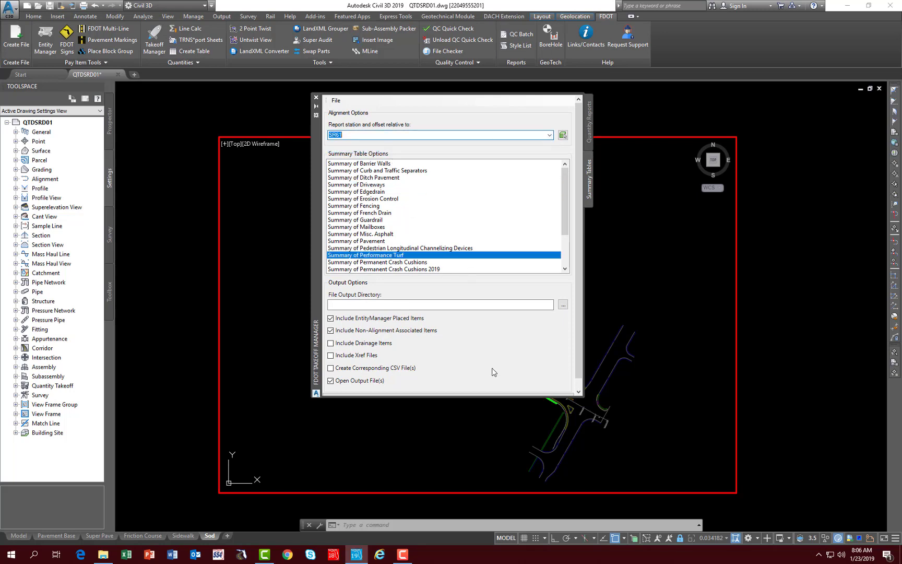
Set the output directory to the calculations folder and create the summary table in Excel
click(563, 306)
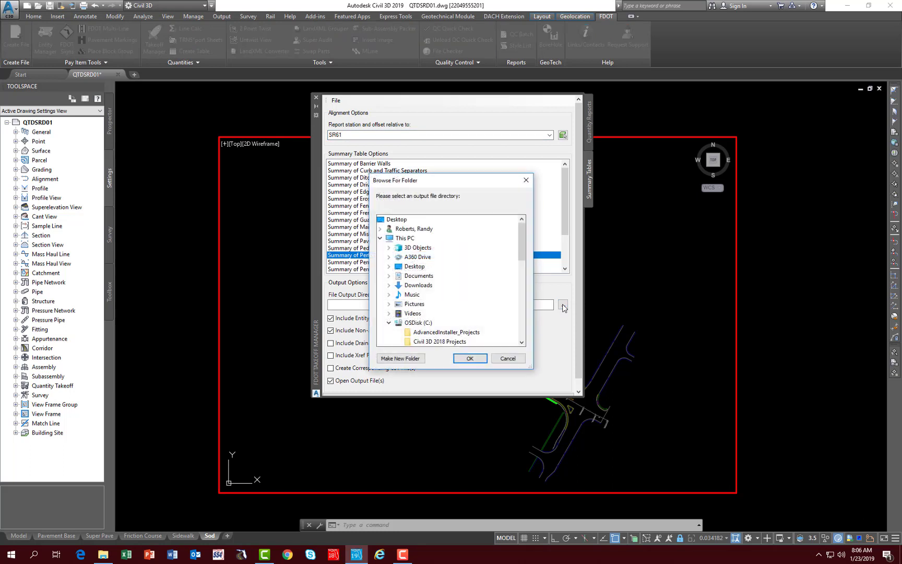
click(418, 322)
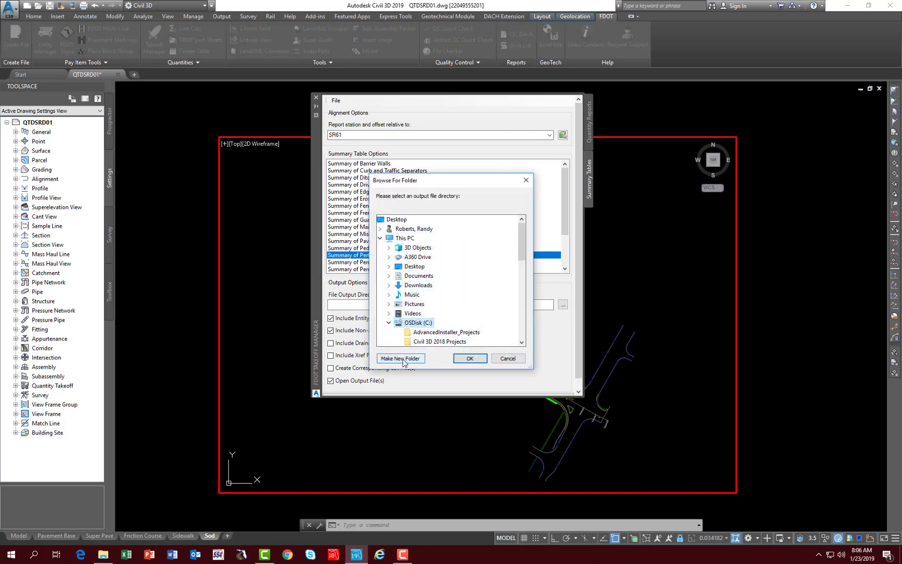
scroll(449, 293, down, 10)
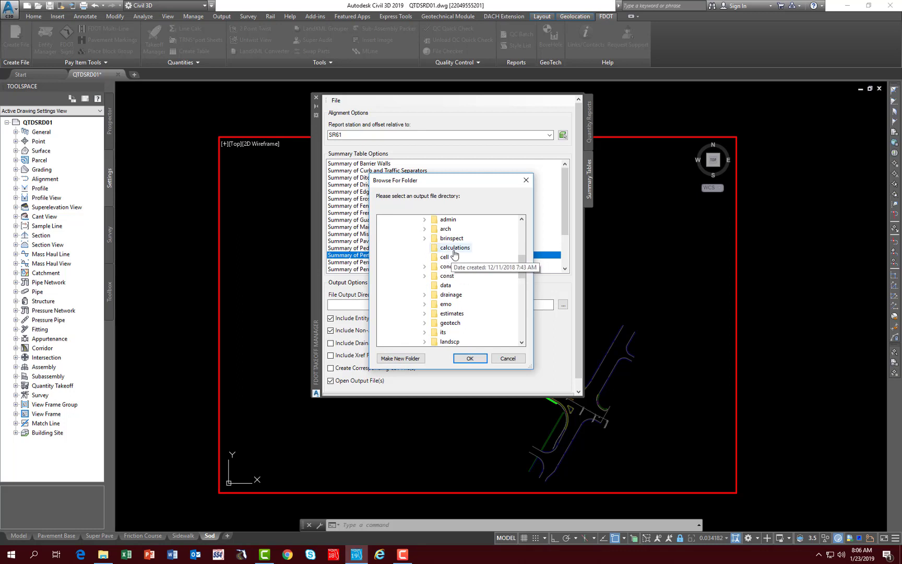
click(454, 252)
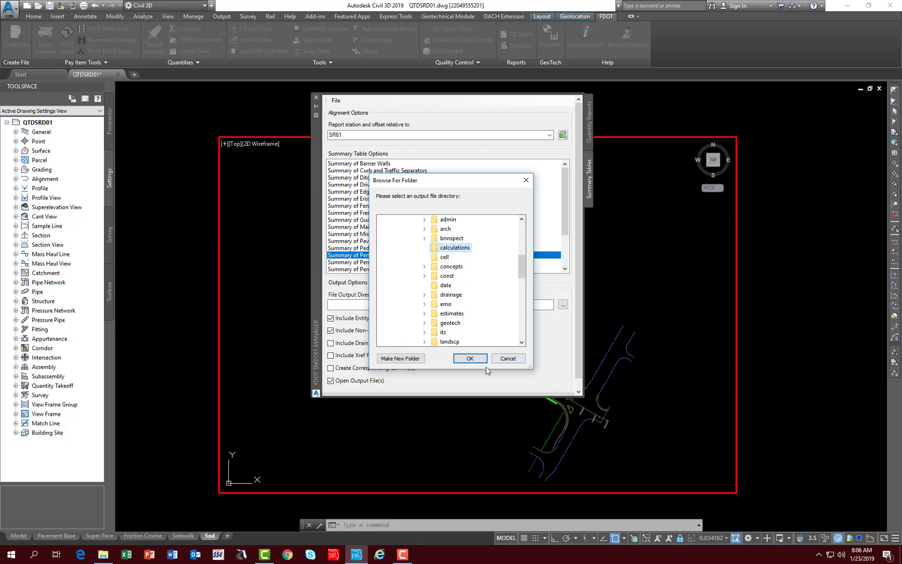
click(470, 359)
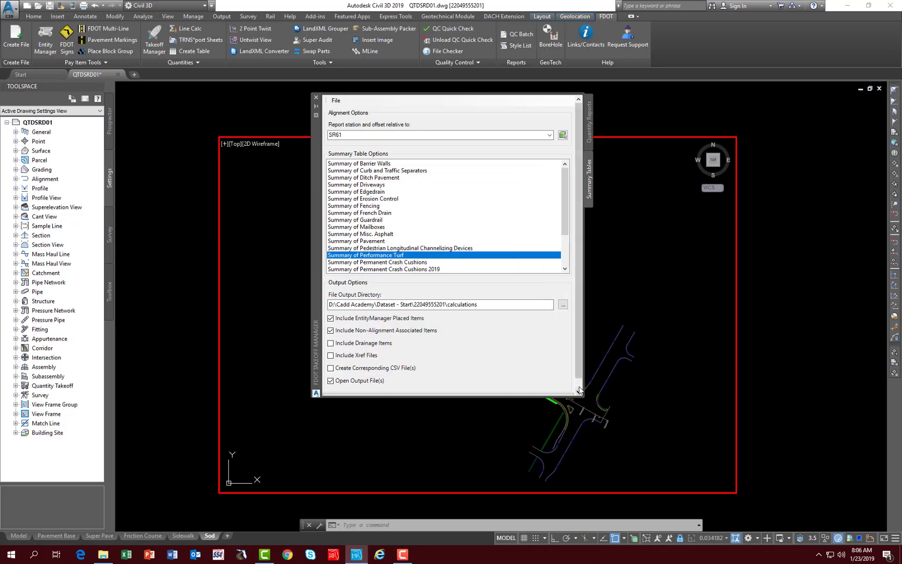
scroll(457, 382, down, 1)
click(454, 389)
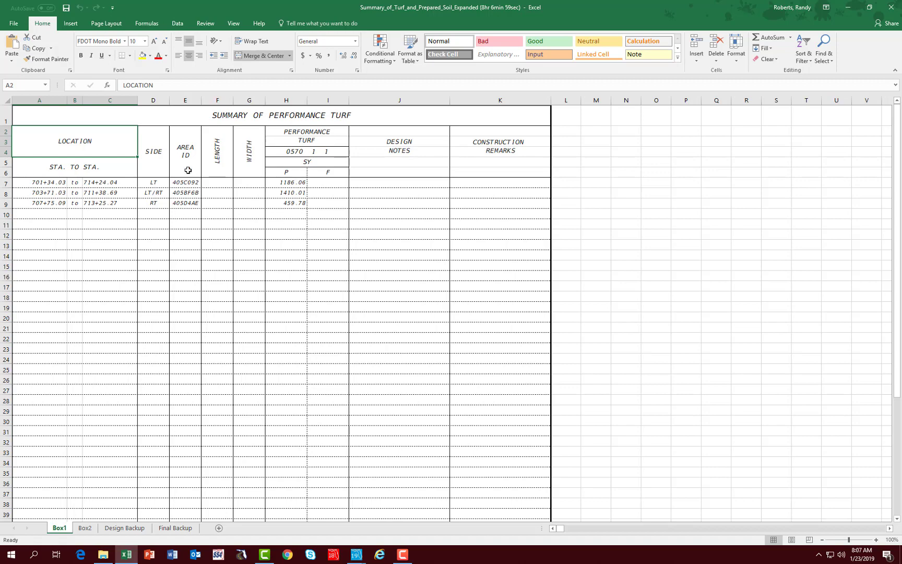
scroll(204, 247, down, 2)
scroll(205, 253, down, 2)
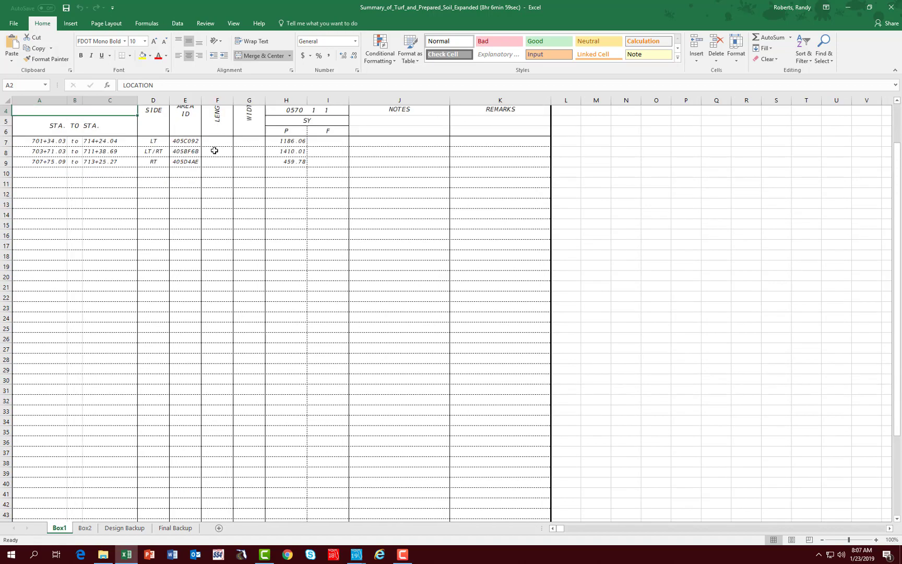
scroll(209, 164, up, 1)
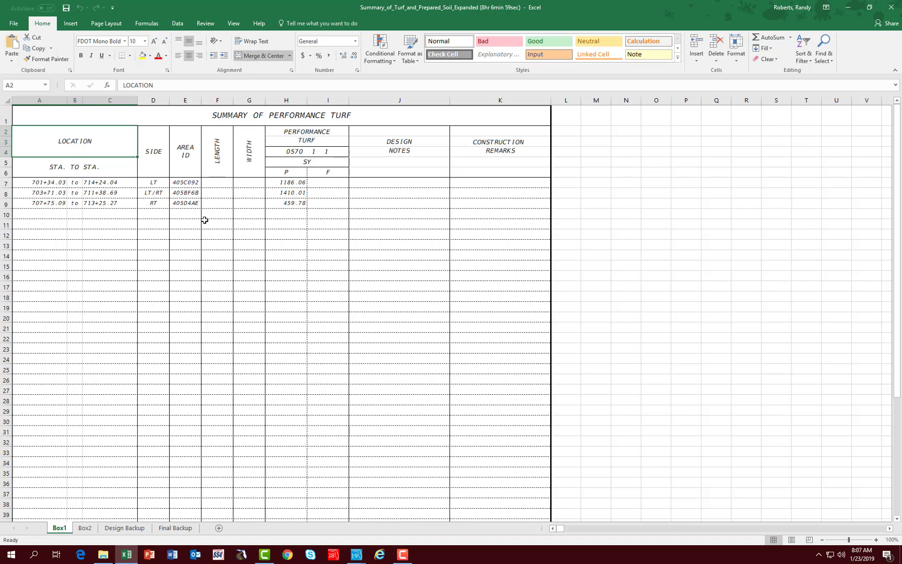
scroll(256, 202, down, 8)
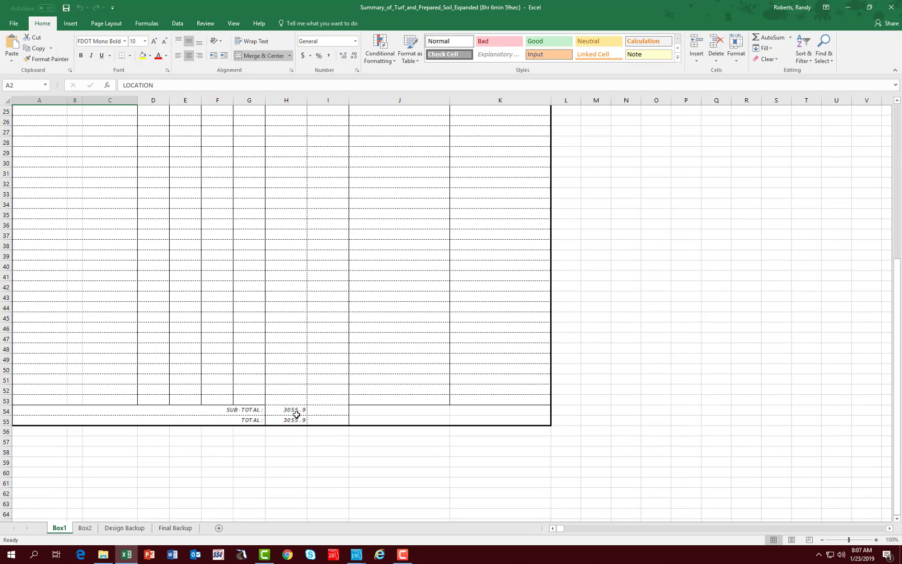
scroll(298, 412, up, 8)
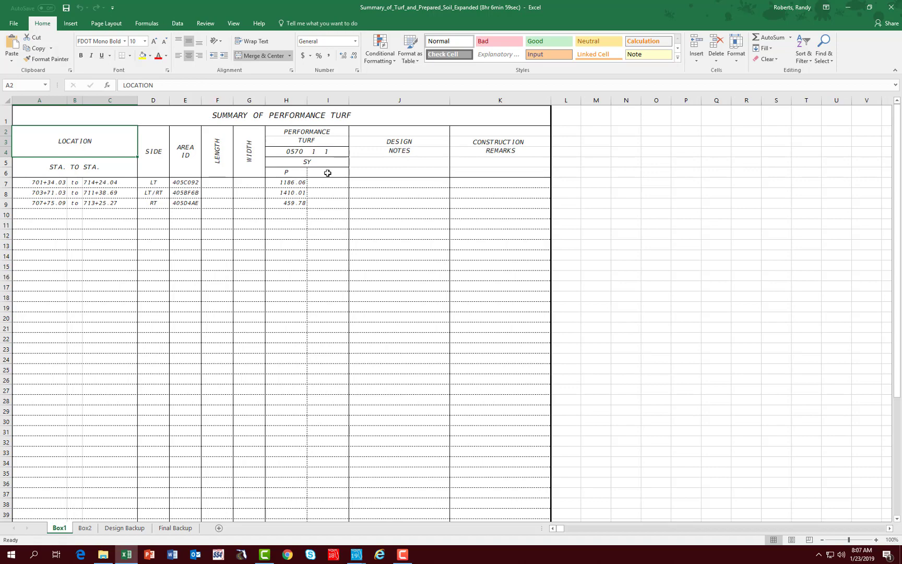
scroll(21, 274, down, 2)
scroll(21, 273, down, 2)
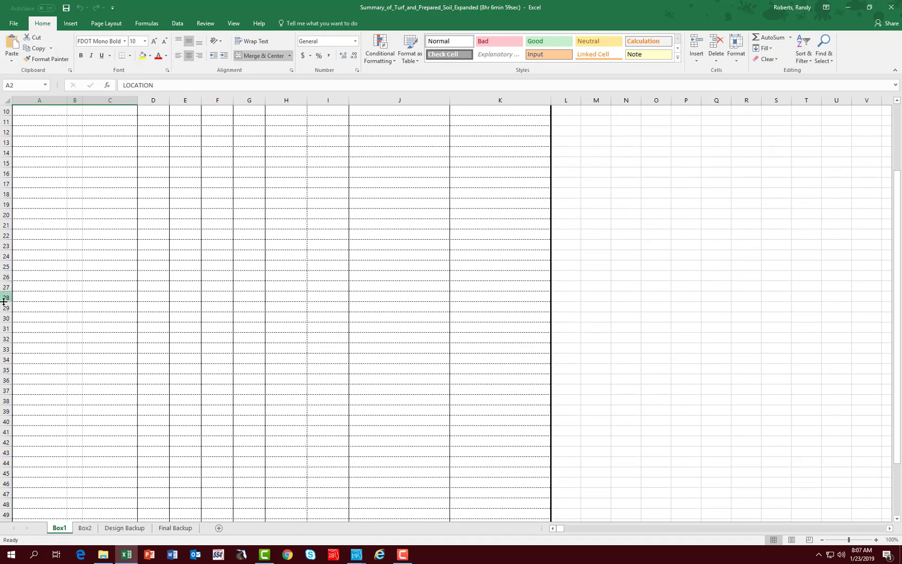
scroll(99, 347, up, 3)
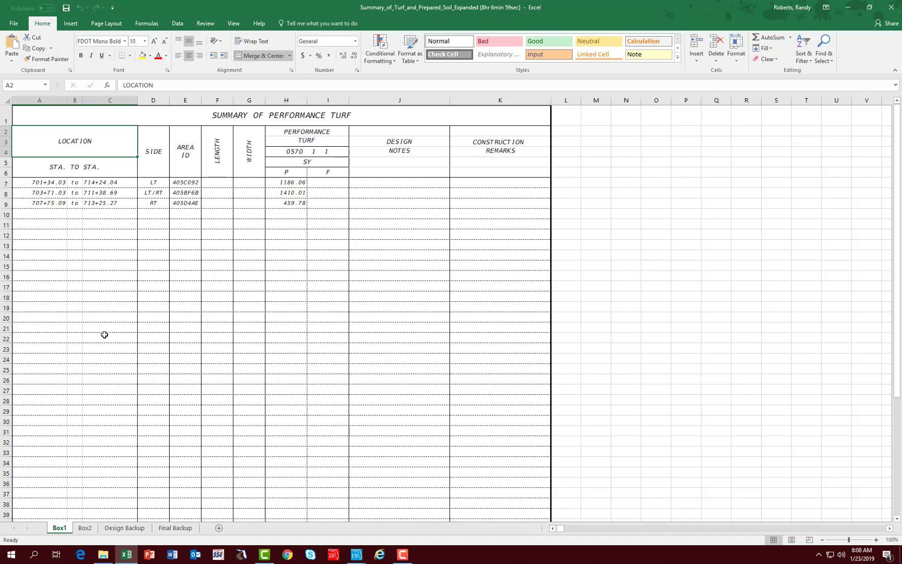
key(alt+Tab)
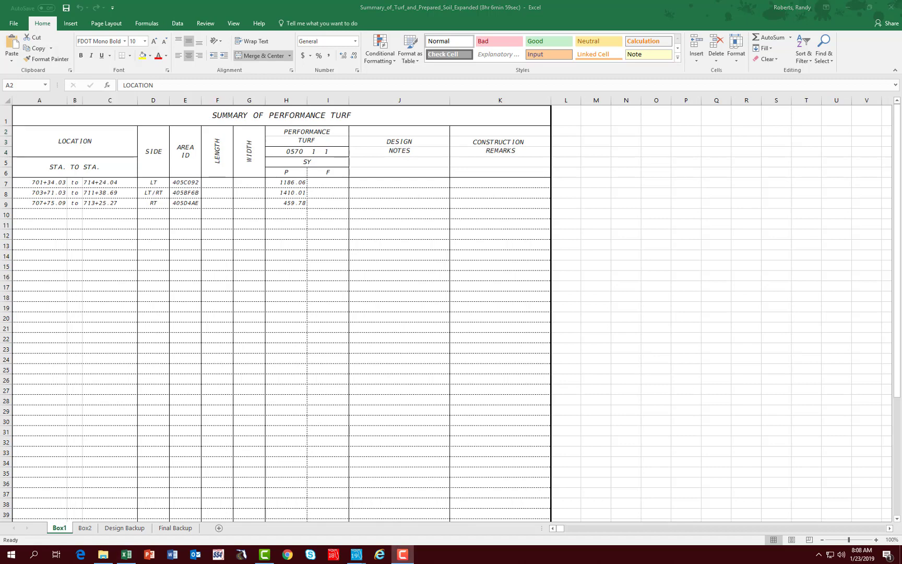